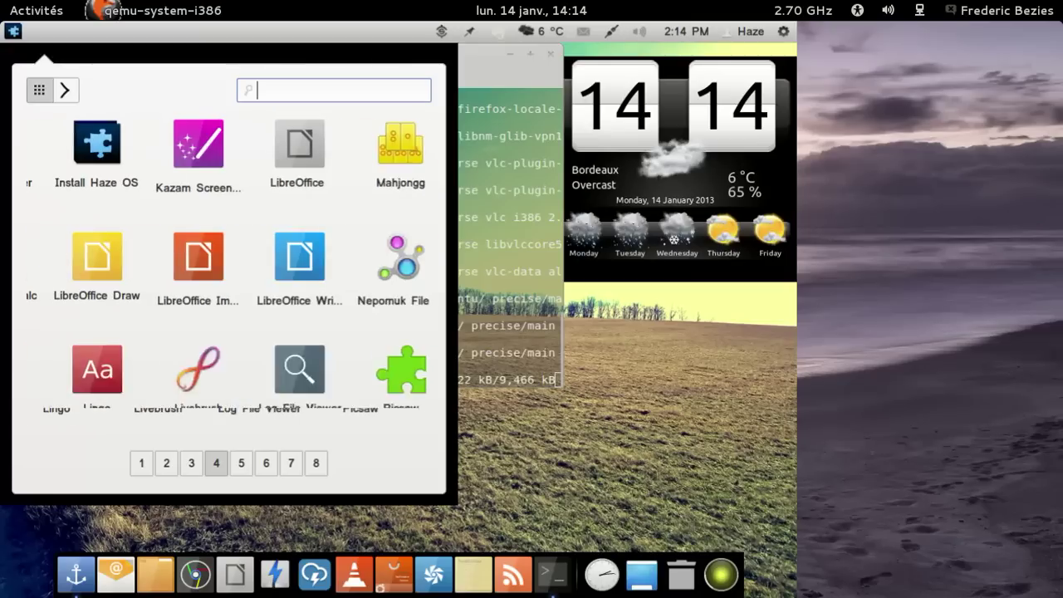
# - Look through pages 3, 2 and 1 of the application launcher and close it
pyautogui.click(191, 470)
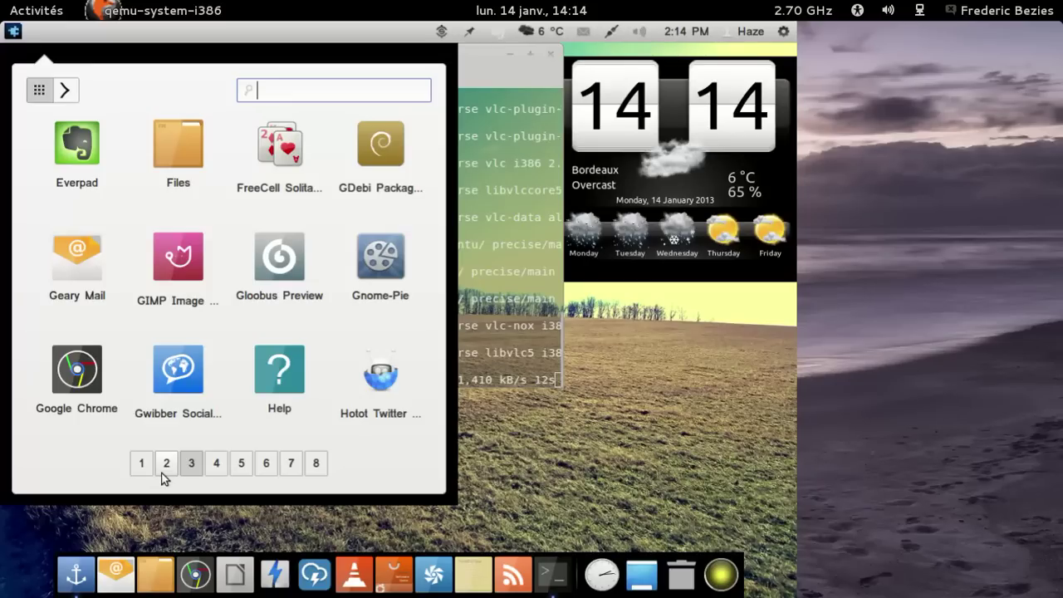
pyautogui.click(165, 467)
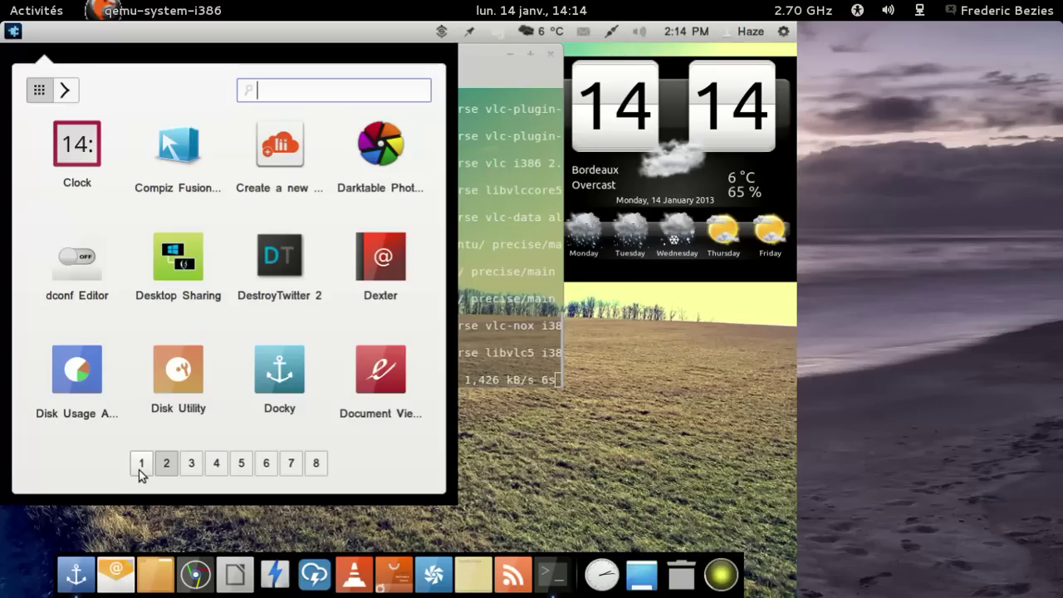
pyautogui.click(140, 466)
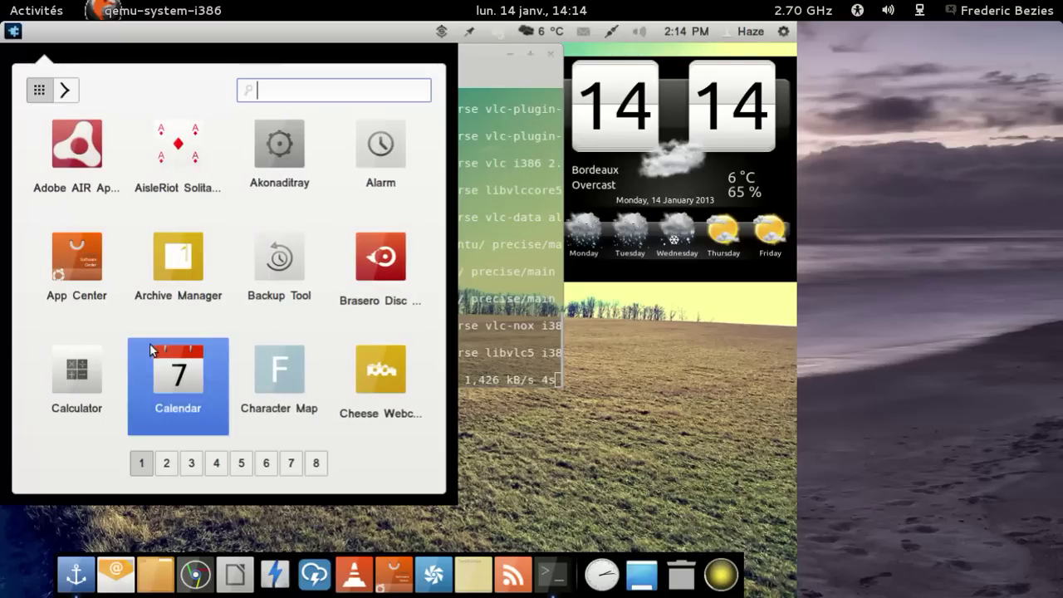
pyautogui.click(12, 31)
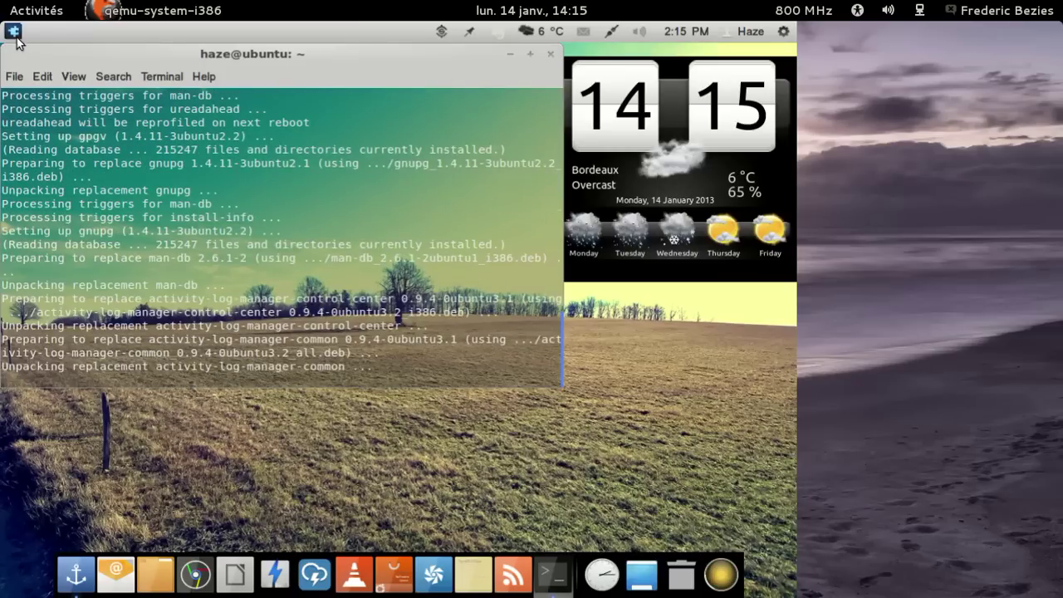
# - Open Language Support from System Settings and bring up the list of installable and removable languages
pyautogui.click(783, 35)
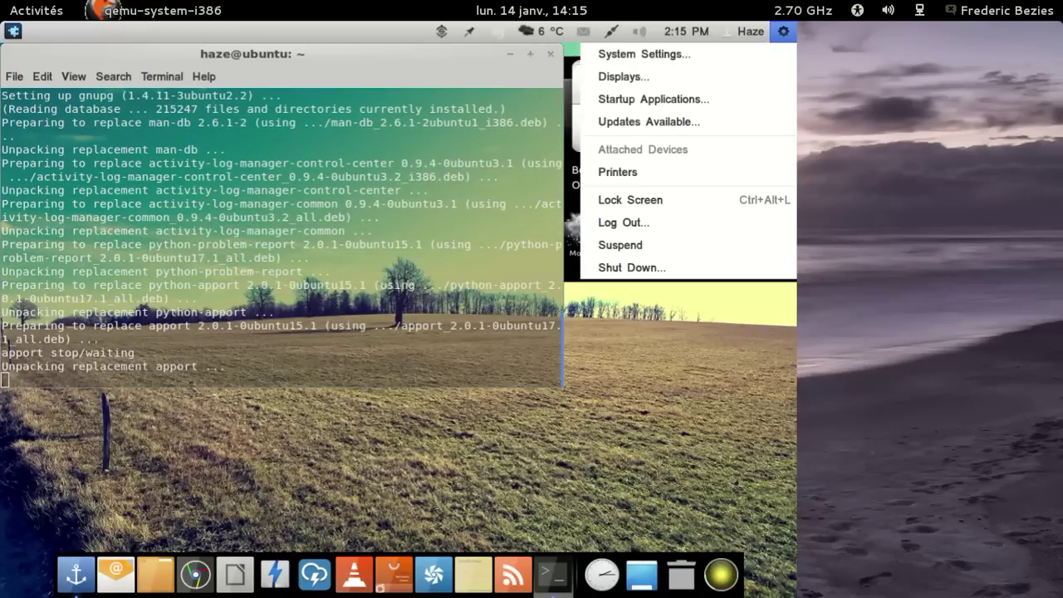
pyautogui.click(711, 56)
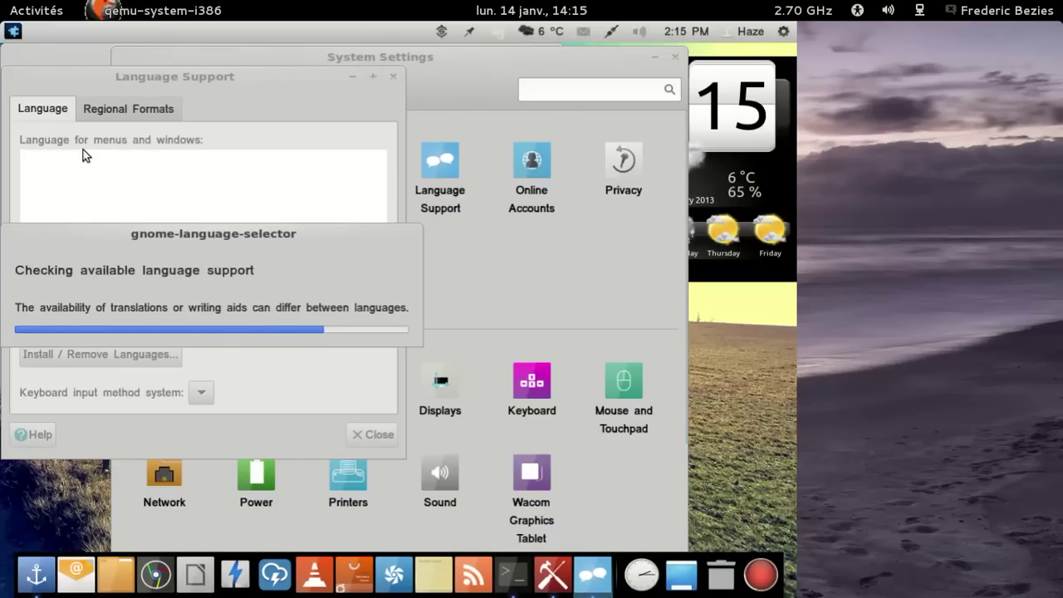
pyautogui.click(69, 58)
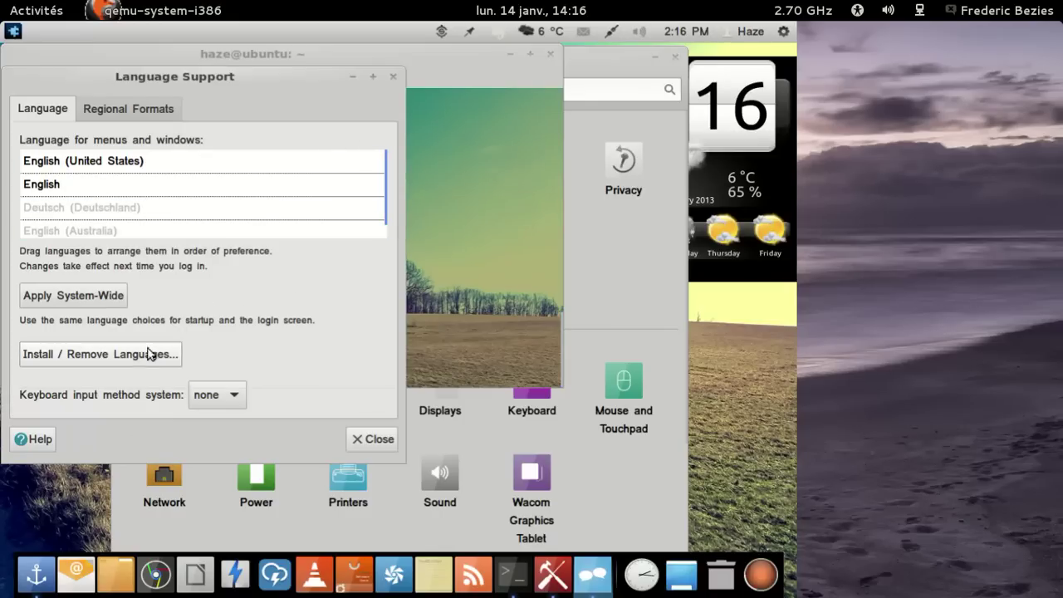
pyautogui.click(99, 354)
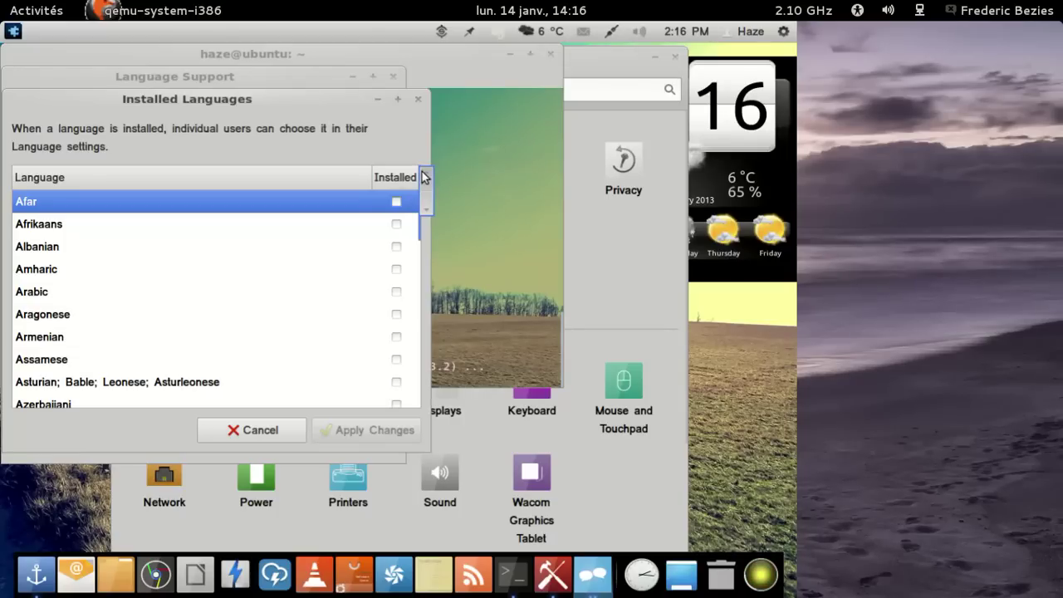
# - Deselect German in the installed languages, apply the removal and authenticate with the account password
pyautogui.moveTo(423, 203); pyautogui.dragTo(424, 237)
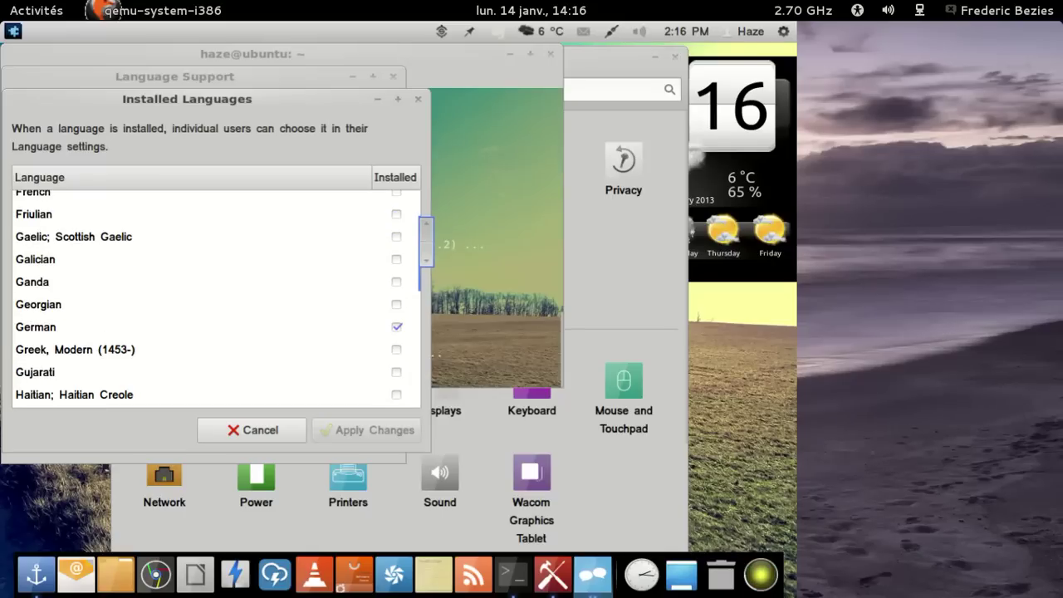
pyautogui.click(396, 326)
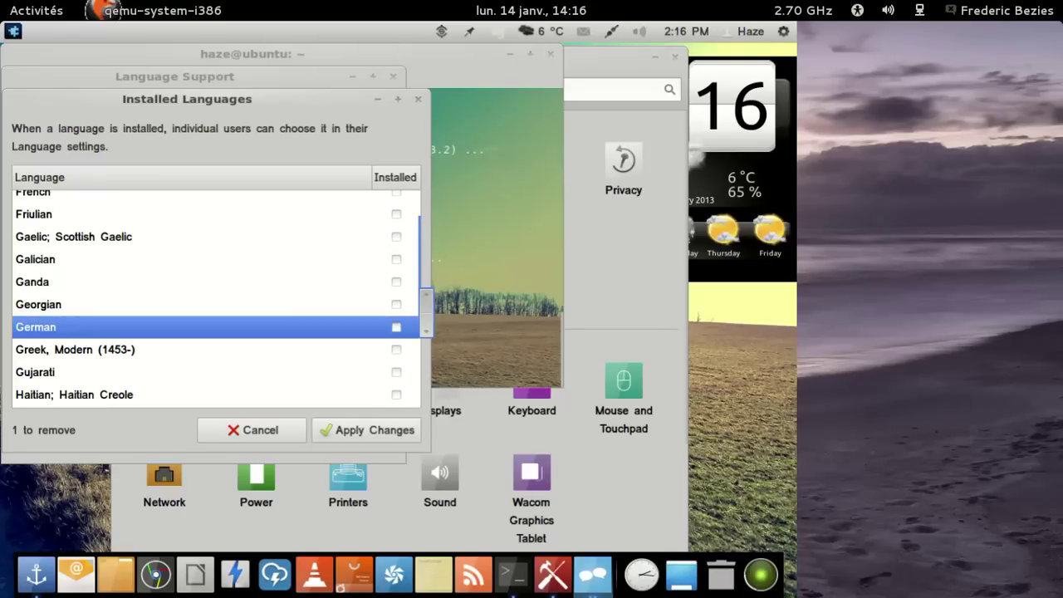
pyautogui.click(382, 436)
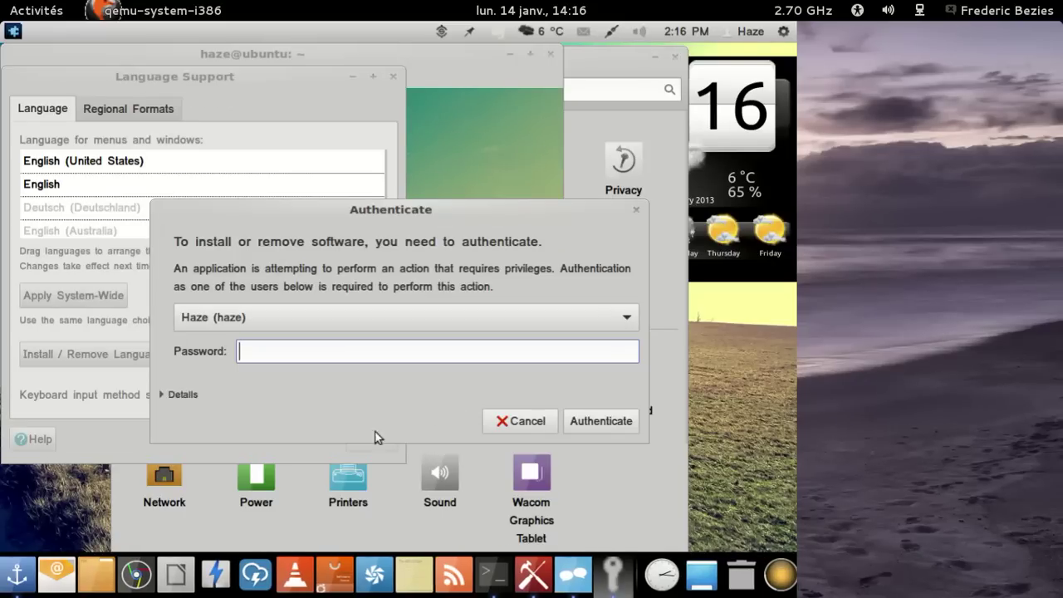
pyautogui.write('***')
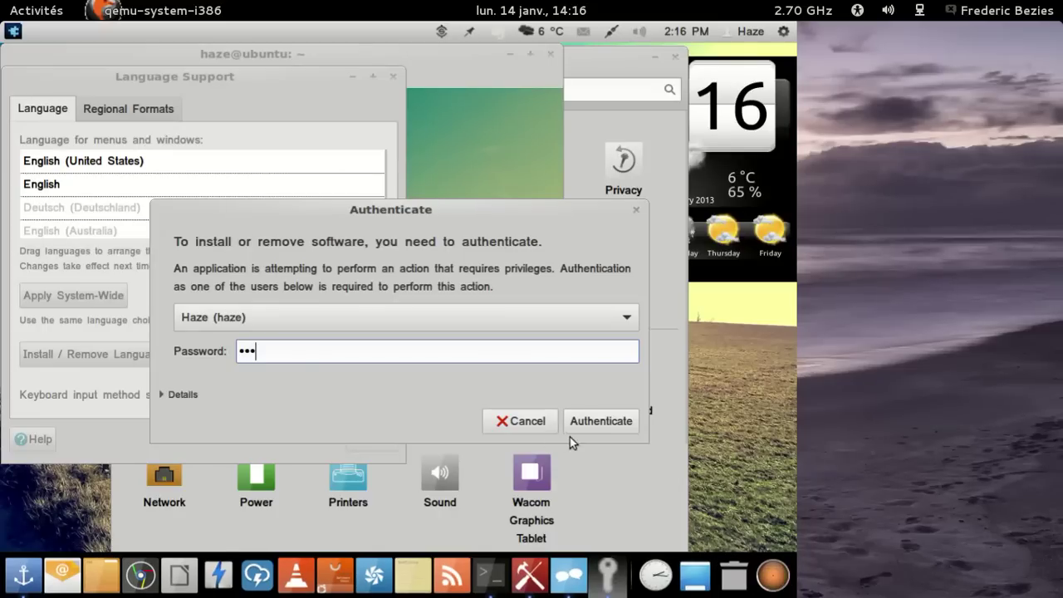
pyautogui.click(587, 421)
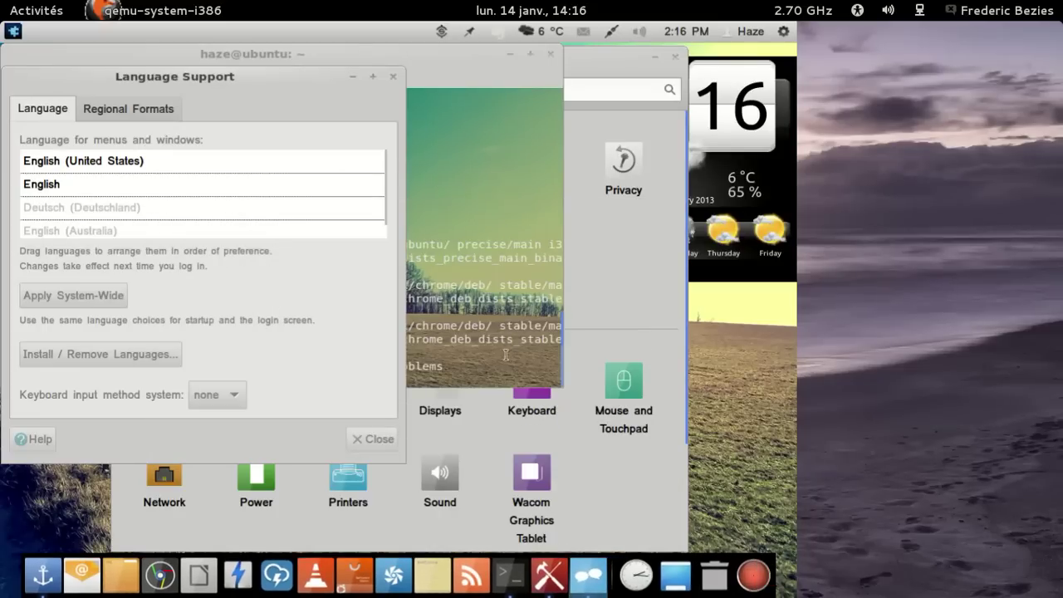
# - Close the terminal window, then install French in Language Support, briefly viewing the details of the applied changes
pyautogui.click(485, 345)
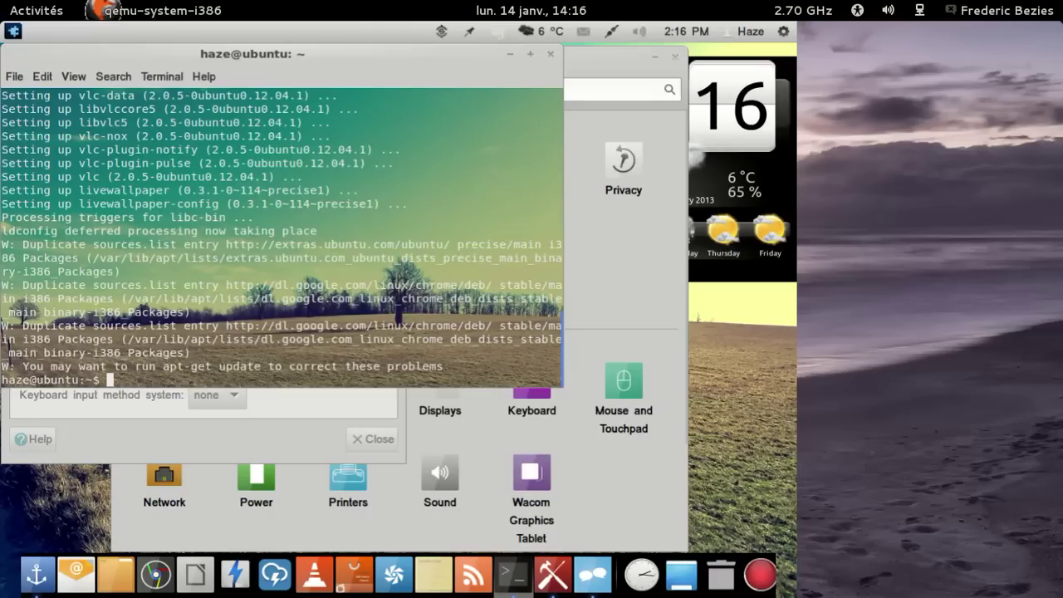
pyautogui.click(550, 54)
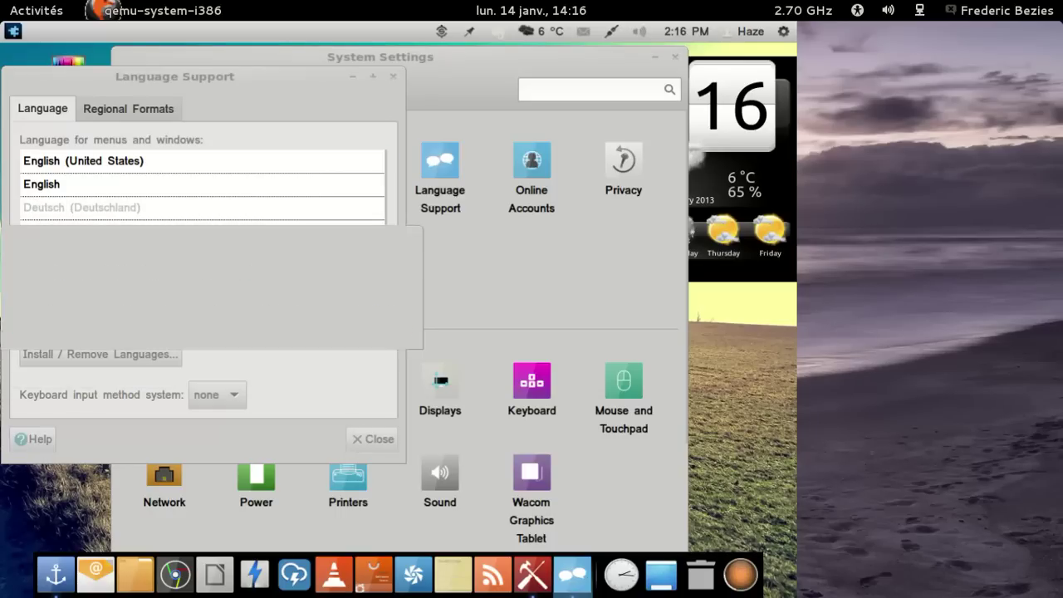
pyautogui.click(132, 362)
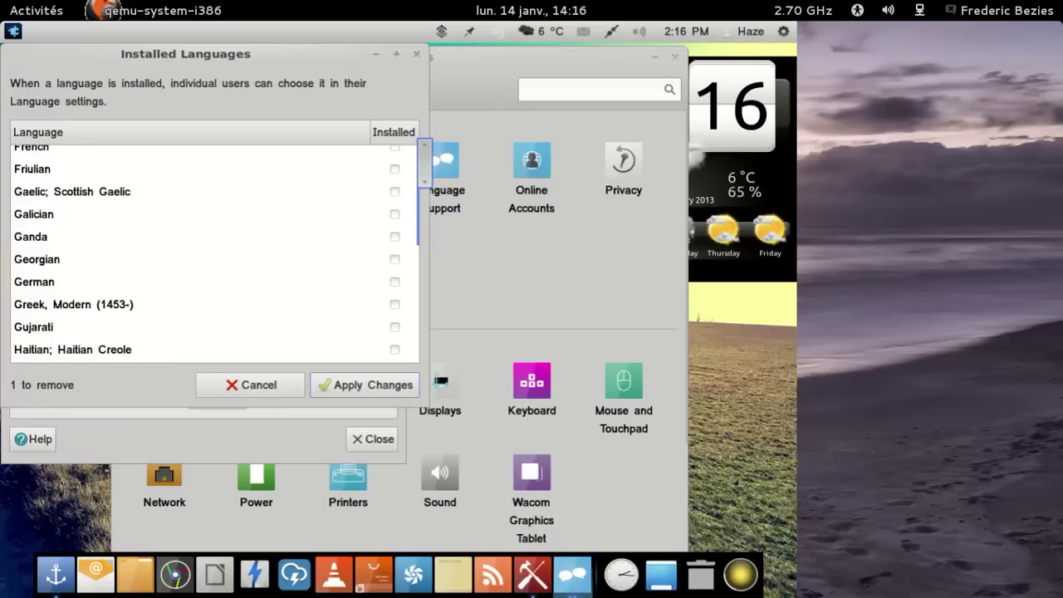
pyautogui.click(394, 148)
pyautogui.click(333, 386)
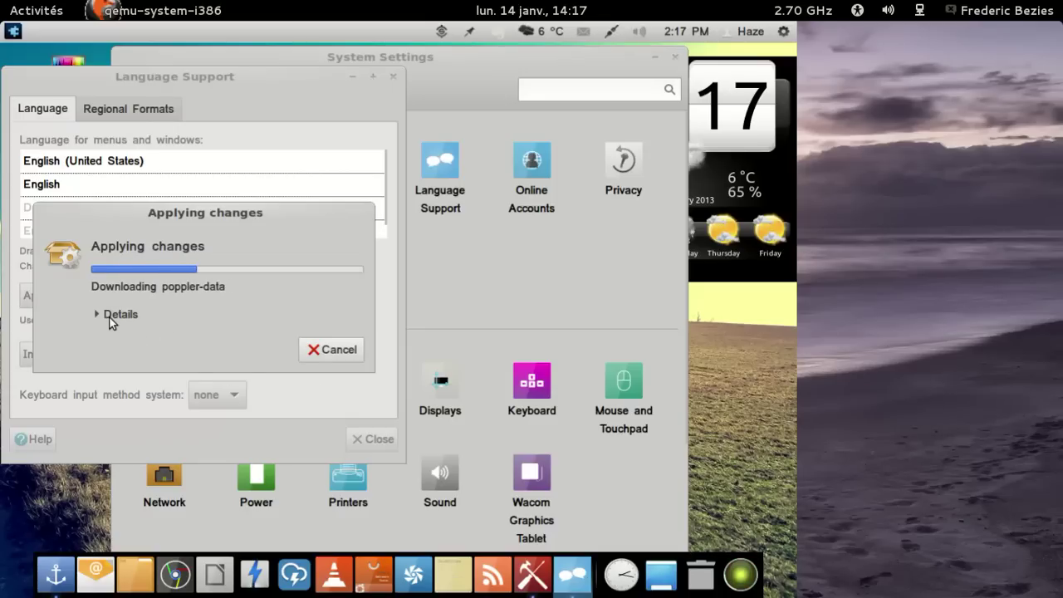
pyautogui.click(111, 317)
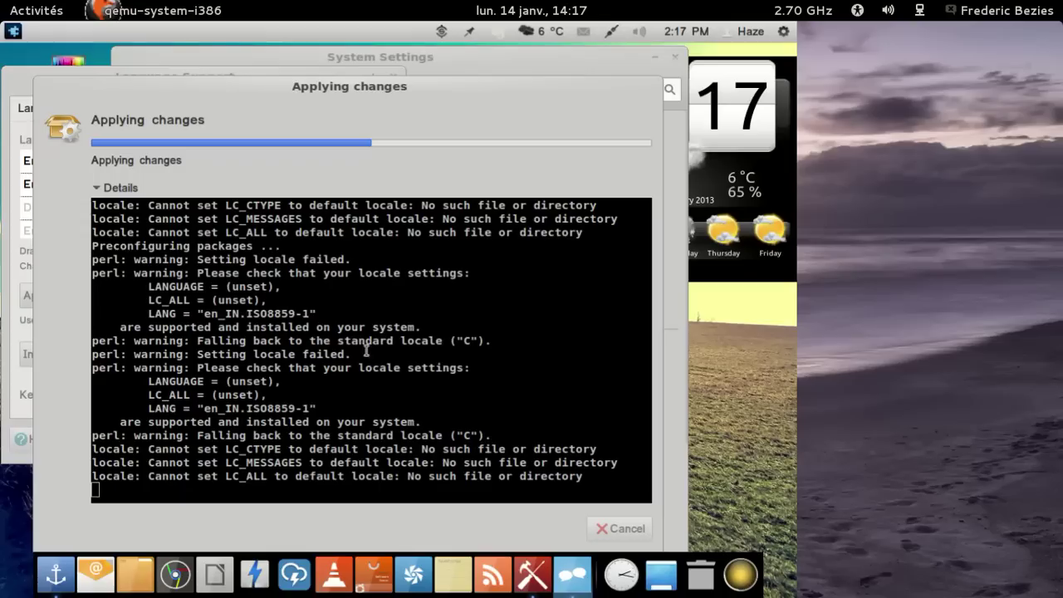
pyautogui.click(98, 189)
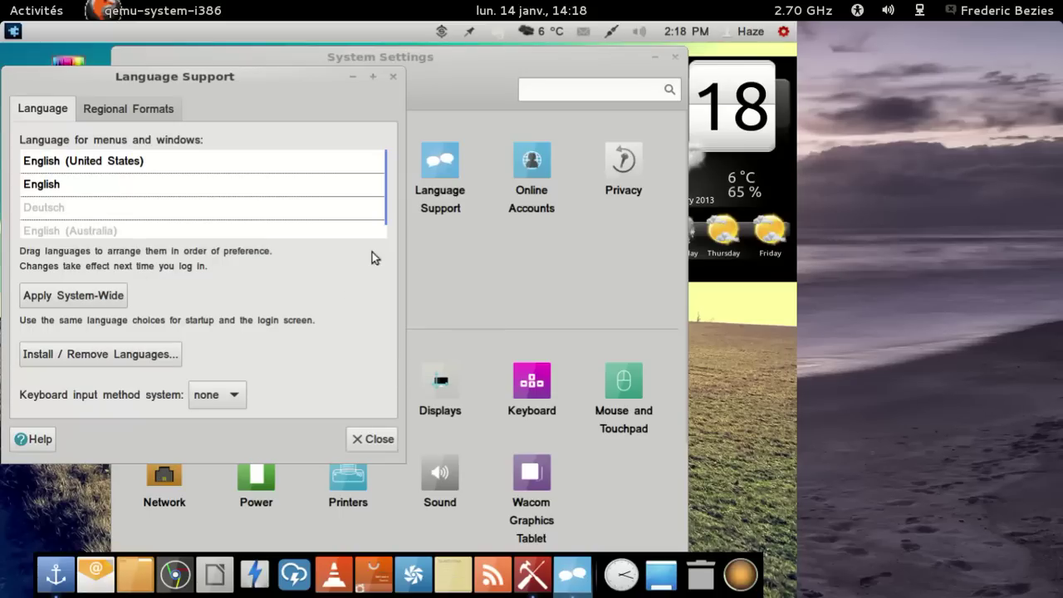
# - Move français (France) to the head of the preference order of languages for menus and windows
pyautogui.click(378, 184)
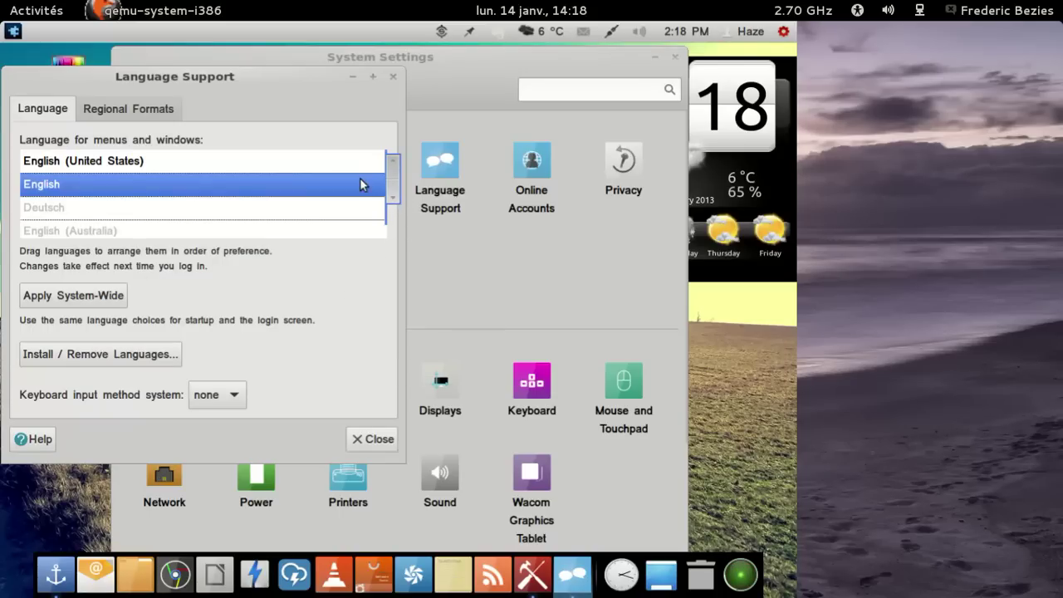
pyautogui.scroll(-3, 394, 232)
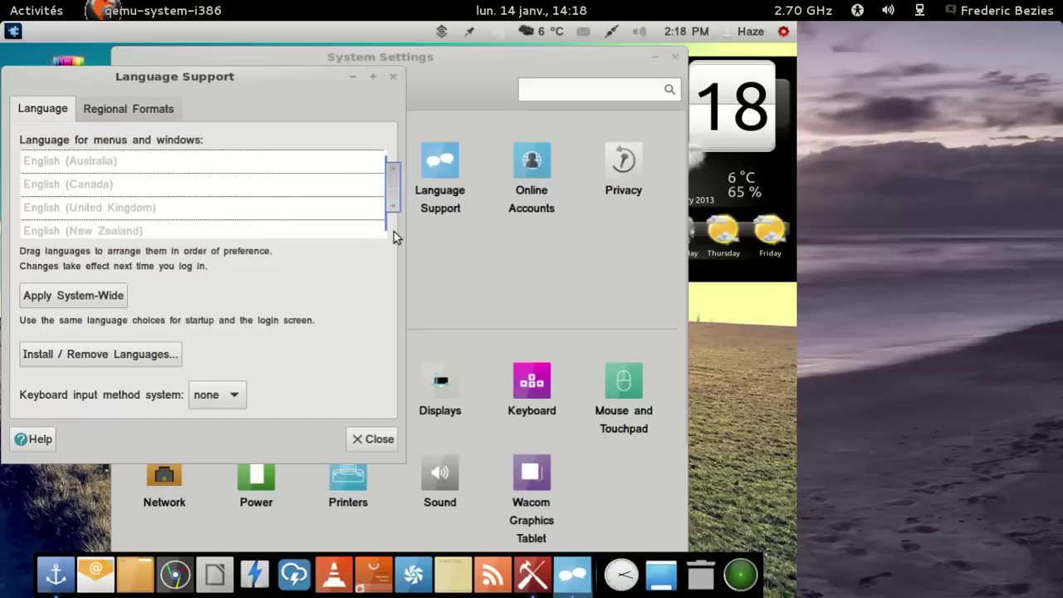
pyautogui.scroll(-3, 394, 235)
pyautogui.click(199, 226)
pyautogui.moveTo(199, 208); pyautogui.dragTo(195, 158)
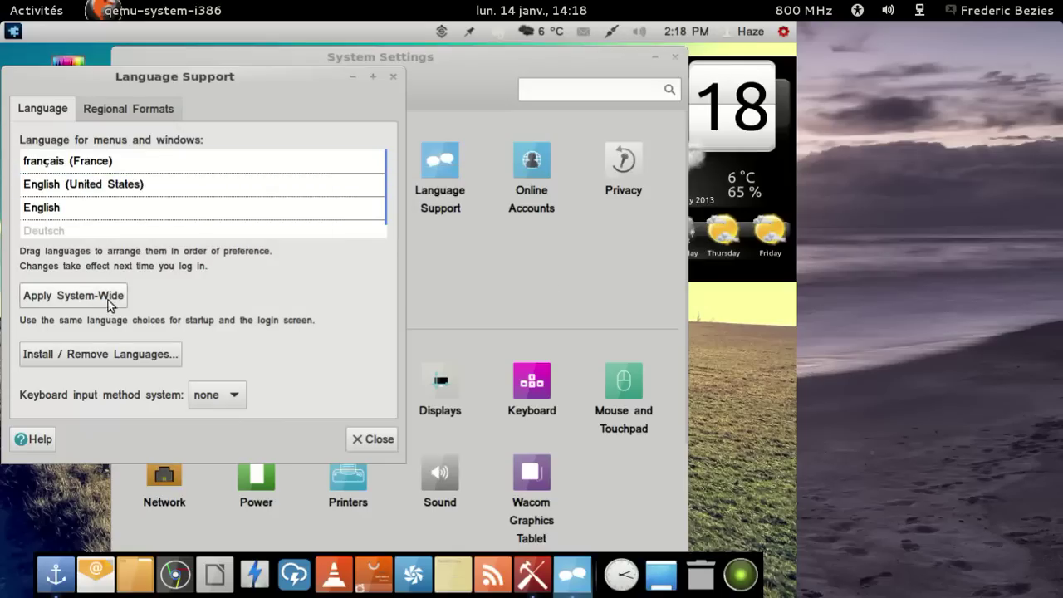
# - Apply the language choices system-wide, authenticating with the account password, and close Language Support and System Settings
pyautogui.click(110, 302)
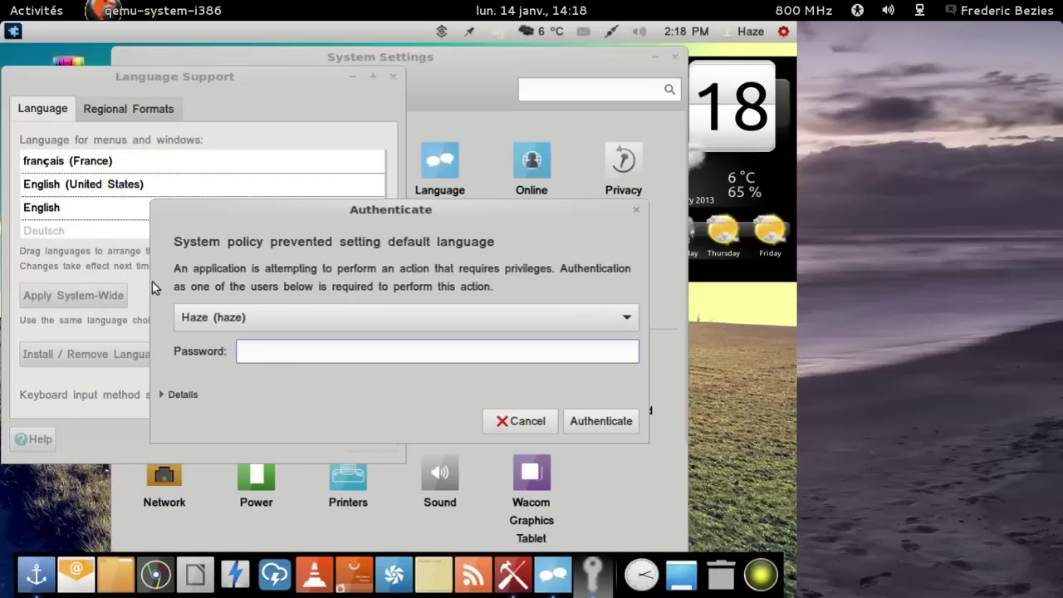
pyautogui.write('***')
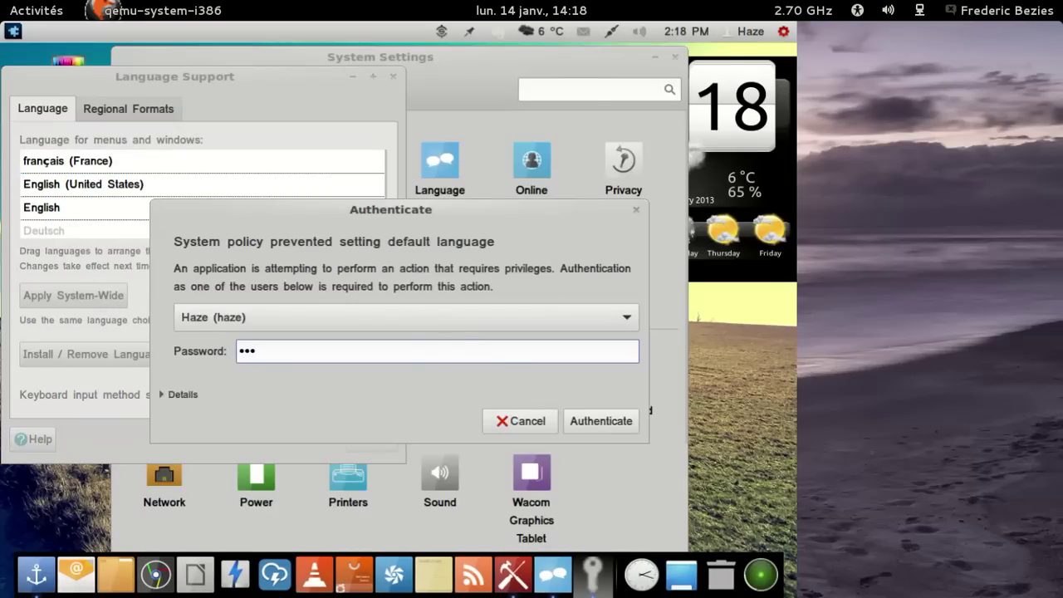
pyautogui.press('Return')
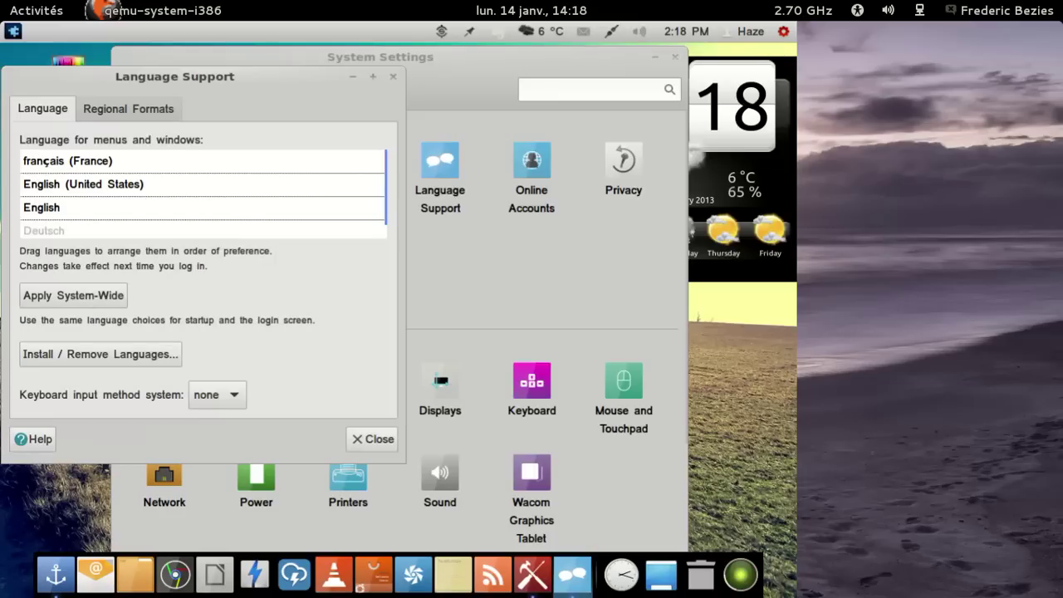
pyautogui.click(373, 439)
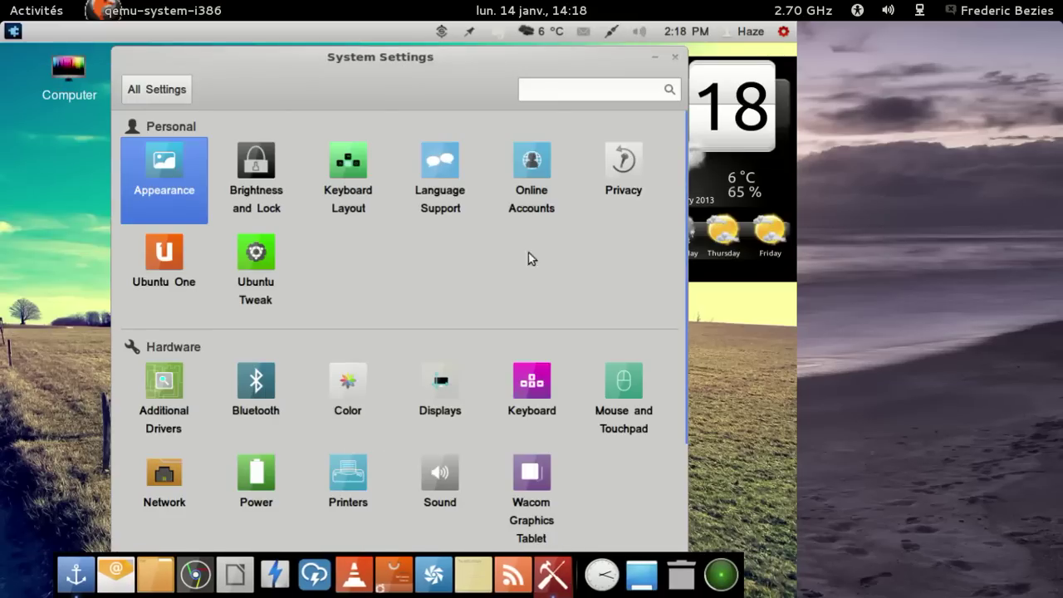
pyautogui.click(675, 56)
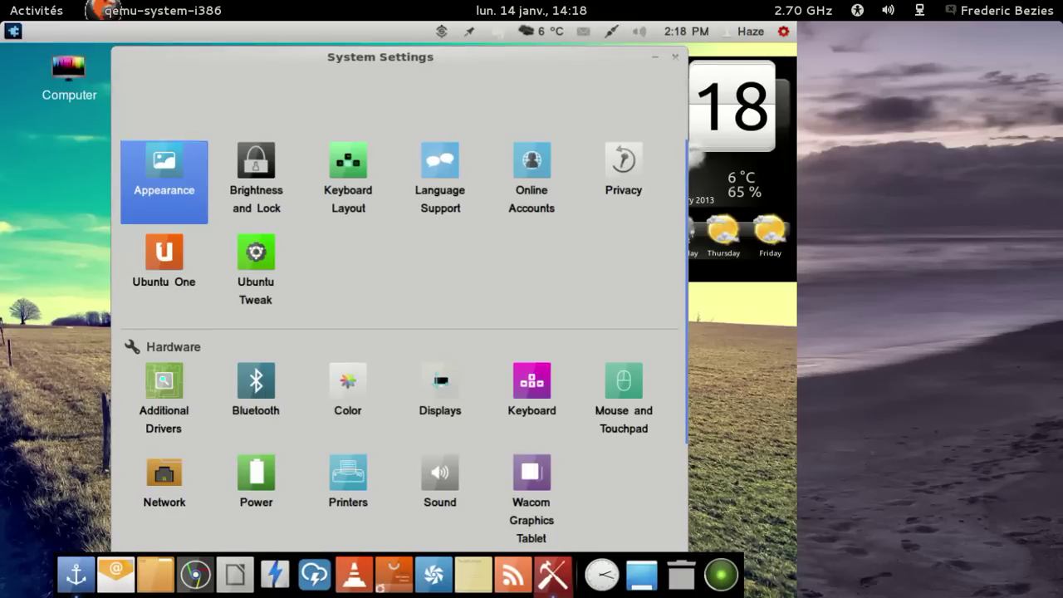
# - Restart the computer to complete the updates and confirm closing all programs
pyautogui.click(780, 31)
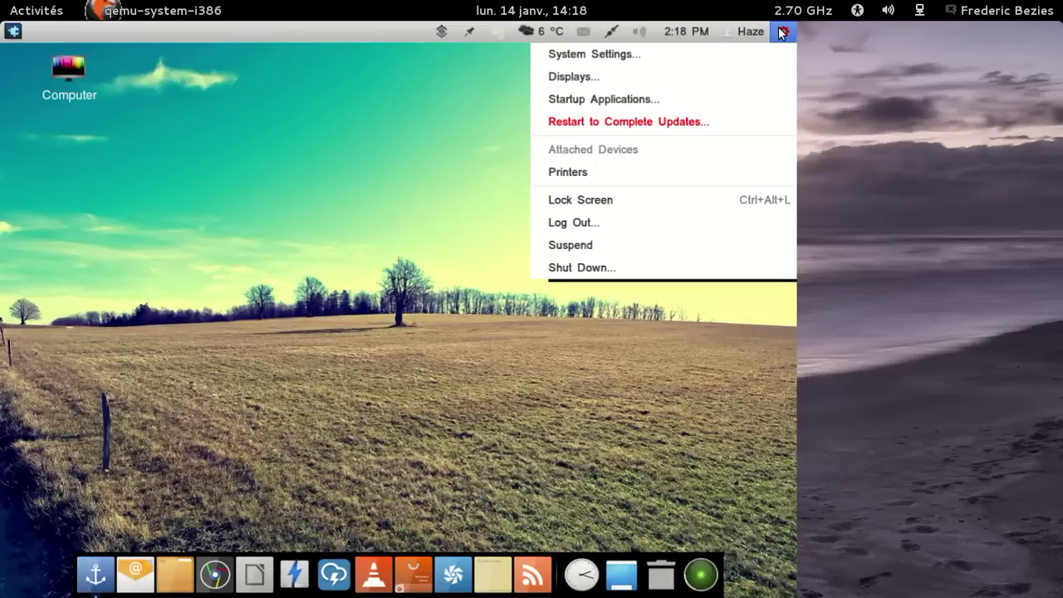
pyautogui.moveTo(745, 31)
pyautogui.moveTo(780, 31)
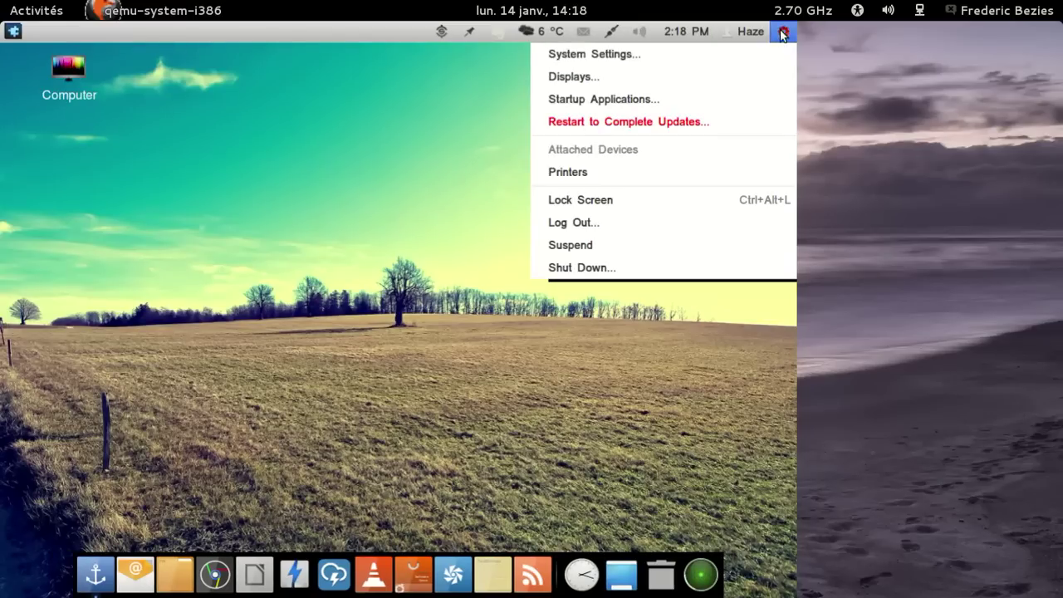
pyautogui.click(742, 116)
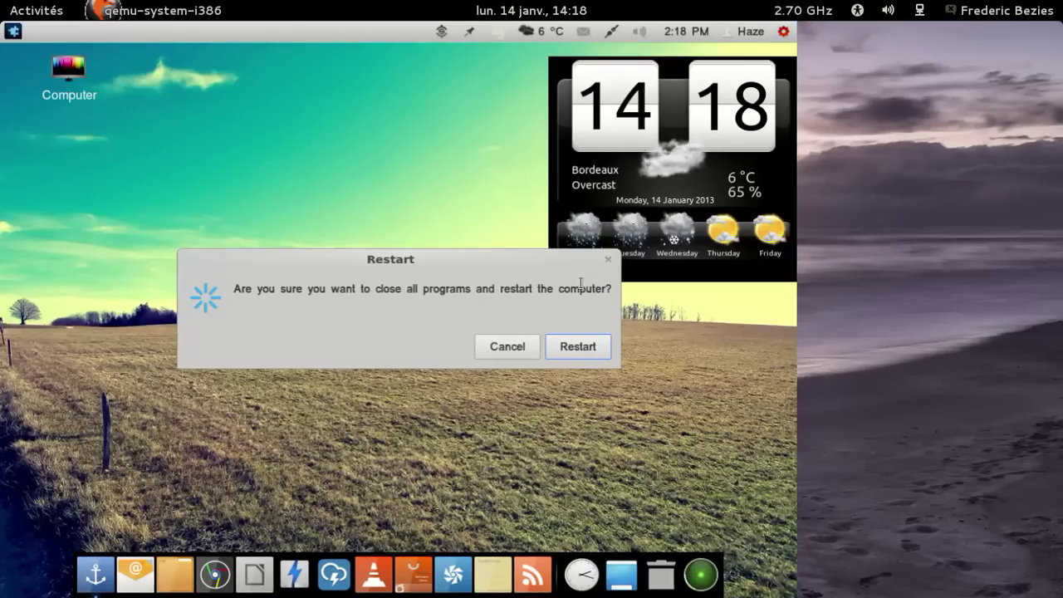
pyautogui.click(578, 346)
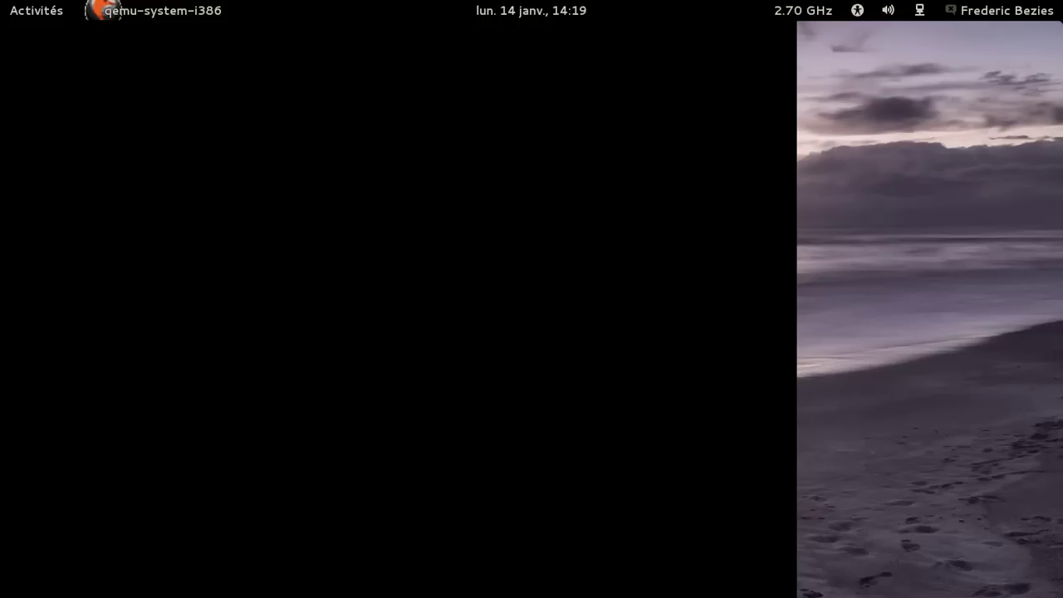
# - Reset the virtual machine with the QEMU monitor command system_reset and return to the guest display
pyautogui.hotkey('ctrl', 'alt', '2')
pyautogui.press('Up')
pyautogui.press('Return')
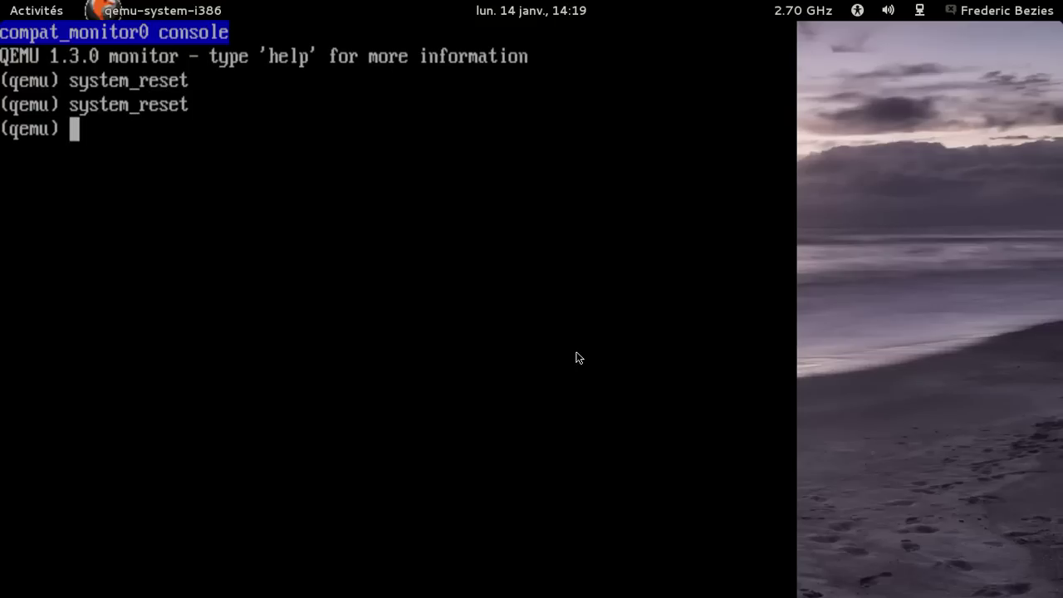
pyautogui.hotkey('ctrl', 'alt', '1')
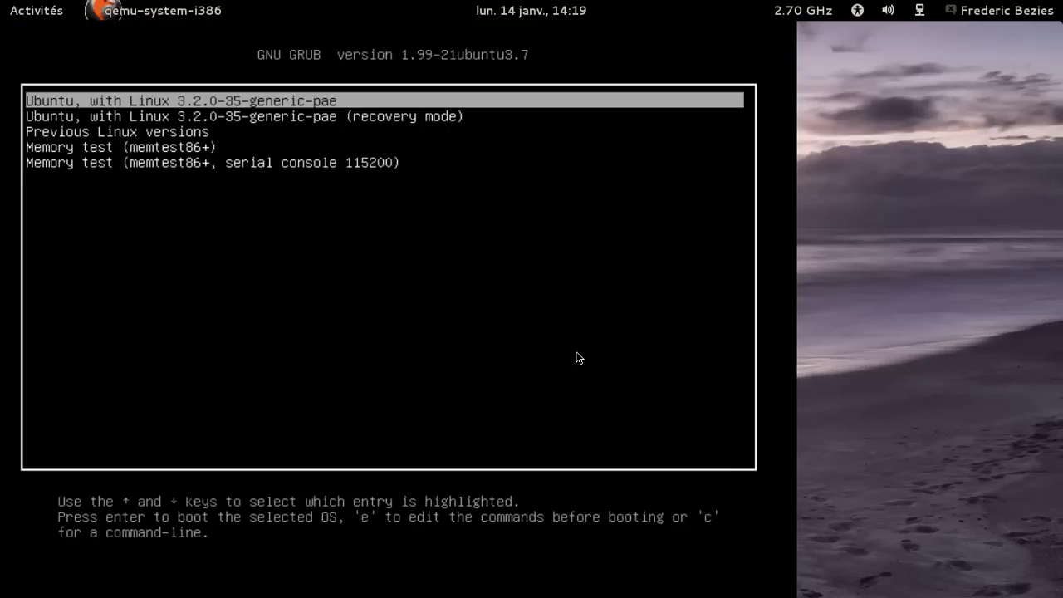
# - Boot the entry Ubuntu, with Linux 3.2.0-35-generic-pae and log out of the session from its error dialog
pyautogui.press('Return')
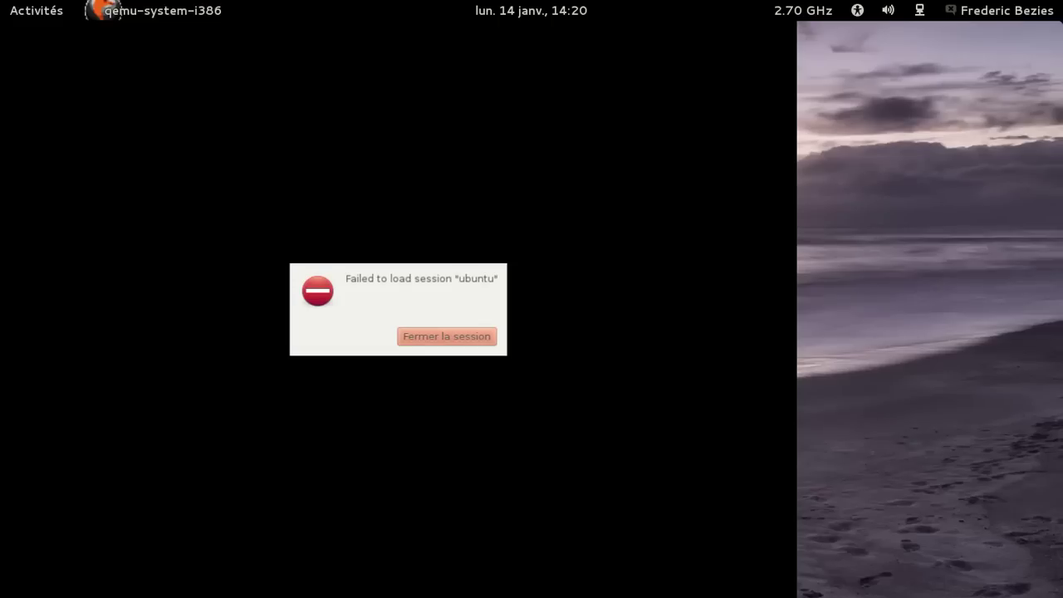
pyautogui.click(411, 336)
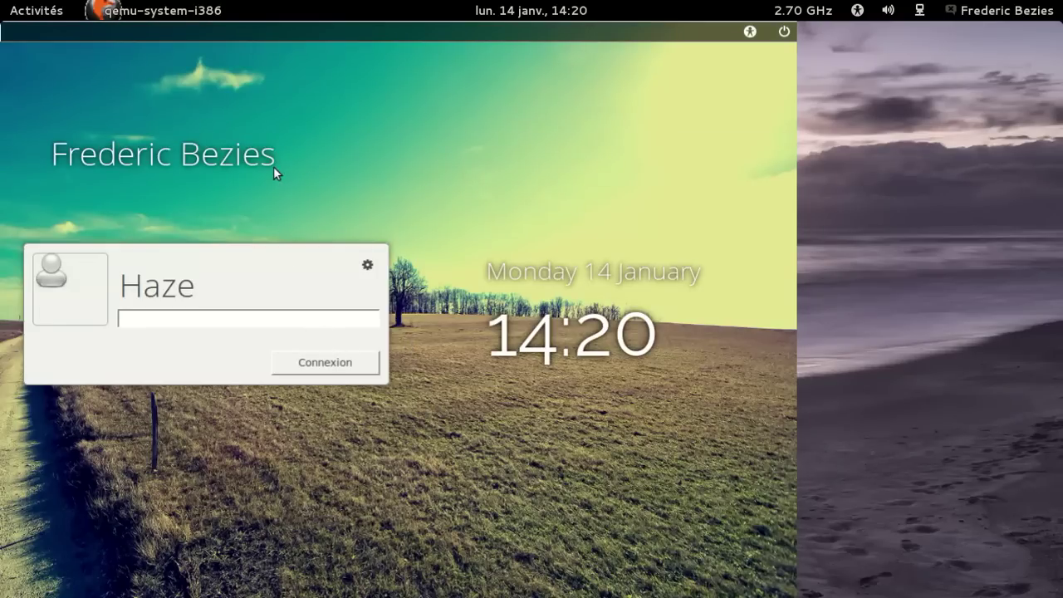
# - Try to log in to the personal user account above the login box with its password, and close the session from the dialog
pyautogui.click(271, 159)
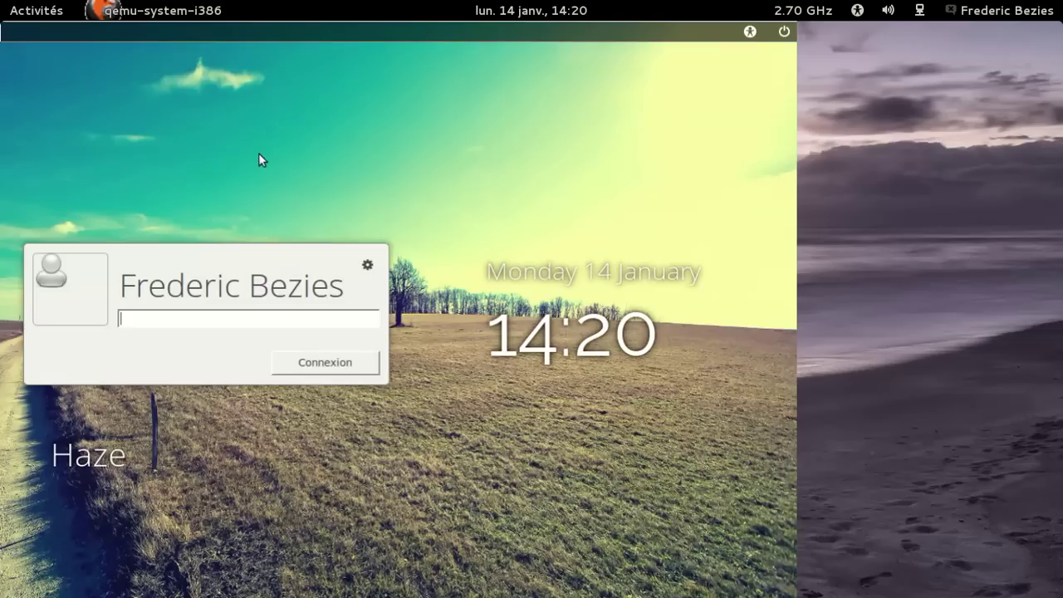
pyautogui.write('********')
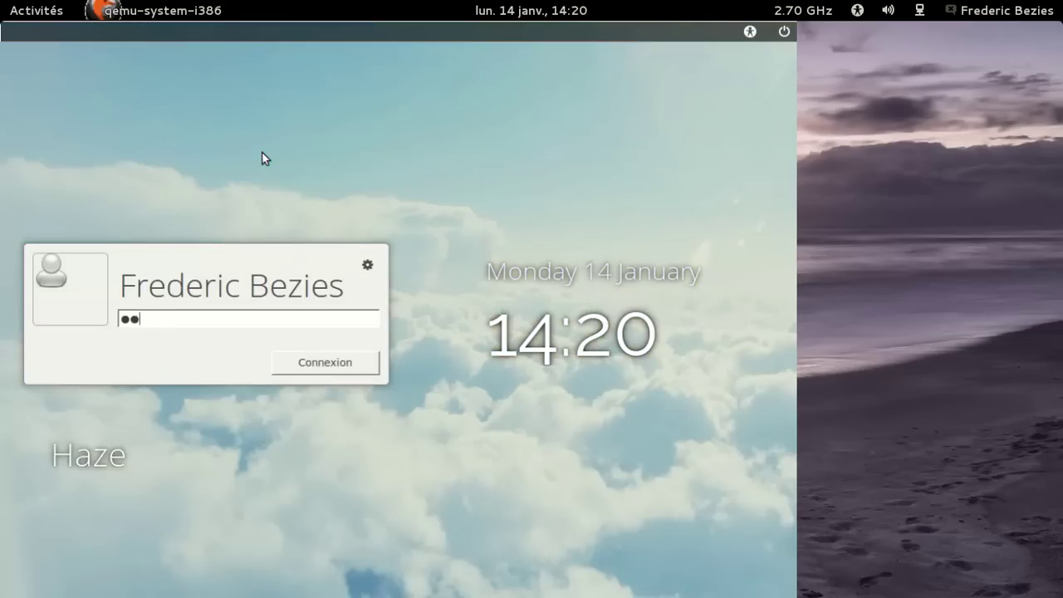
pyautogui.press('Return')
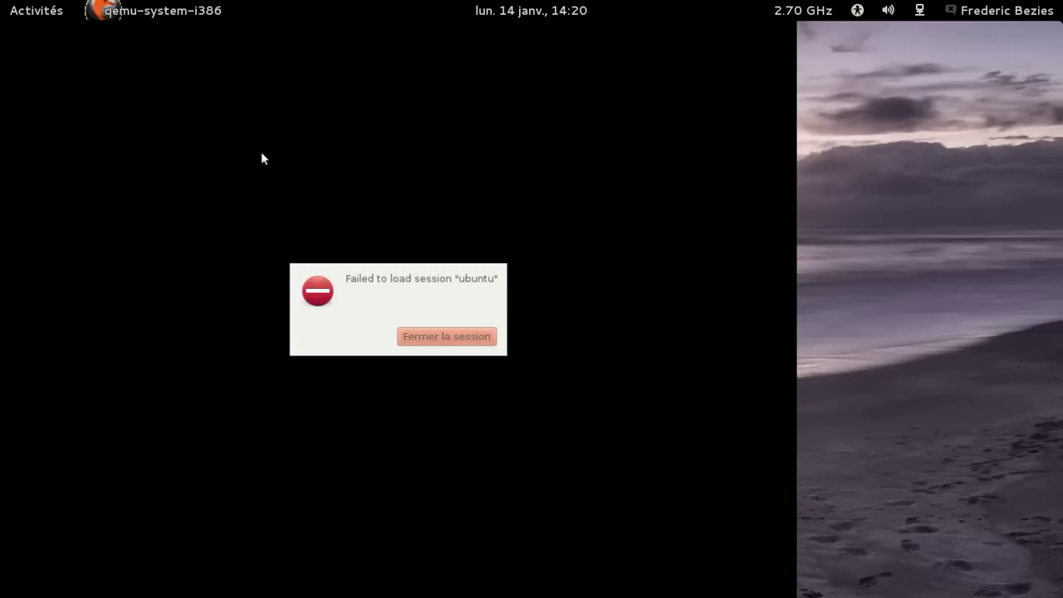
pyautogui.click(415, 337)
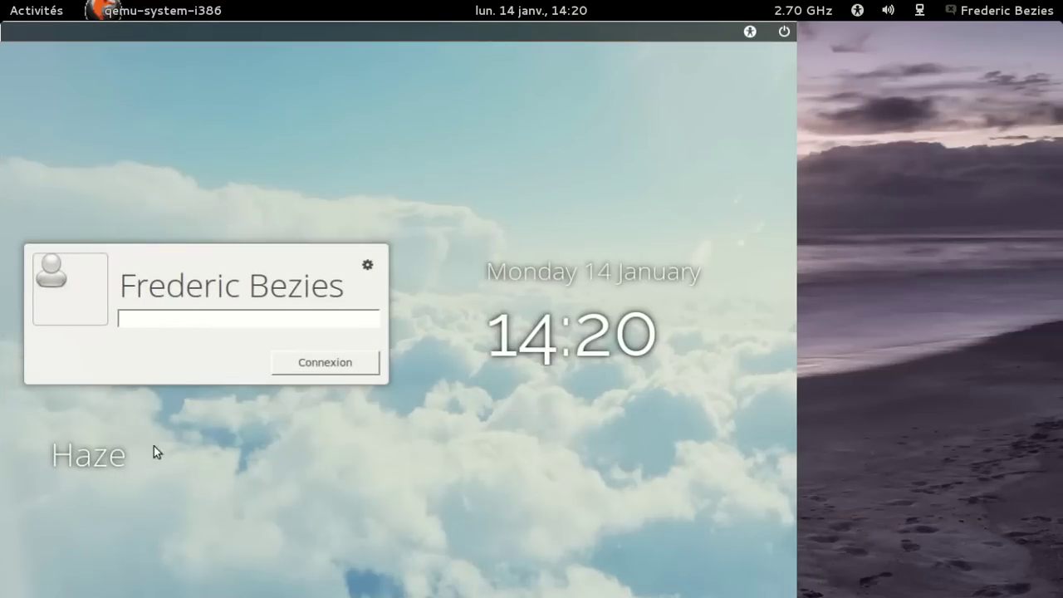
# - Select the Haze account on the login screen and log in with its account password
pyautogui.click(129, 451)
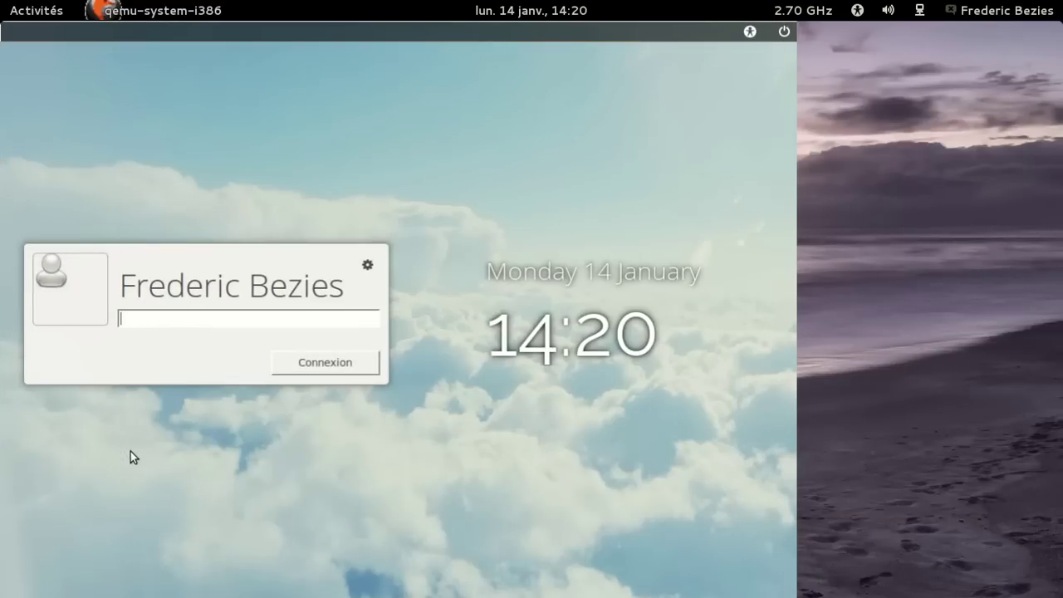
pyautogui.write('•••')
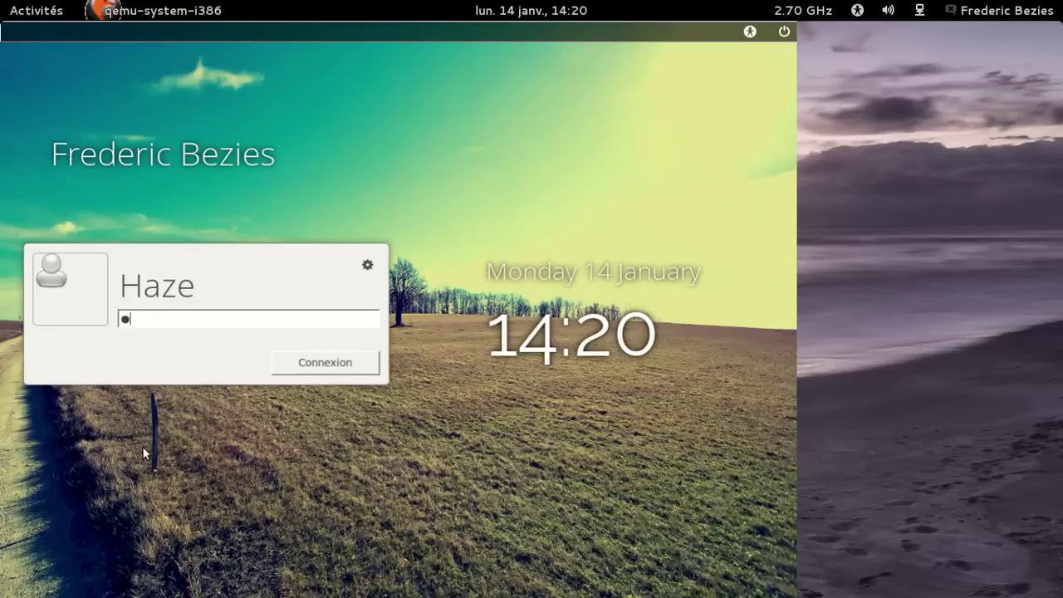
pyautogui.press('Return')
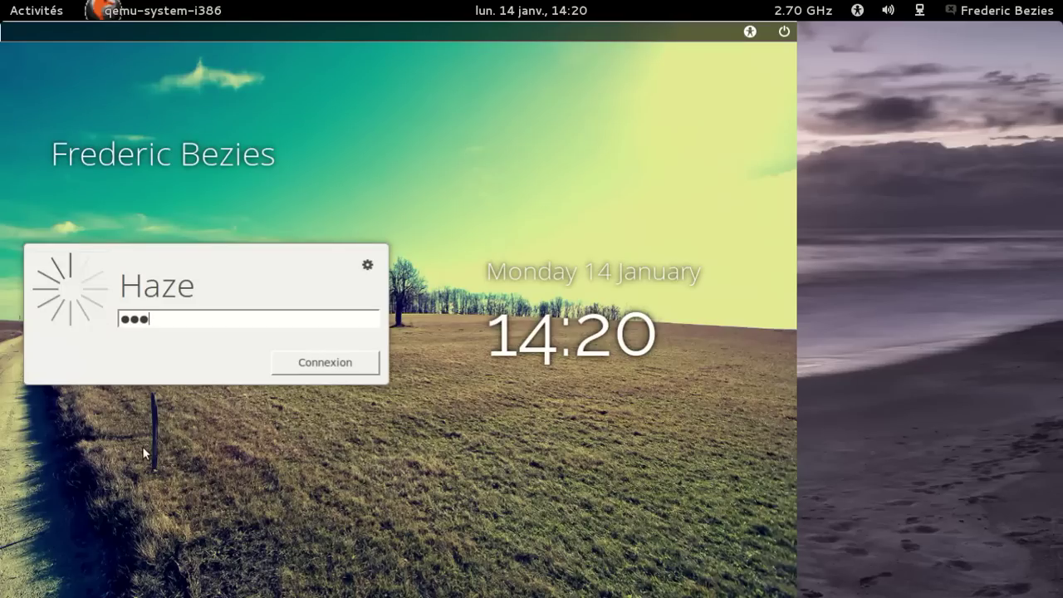